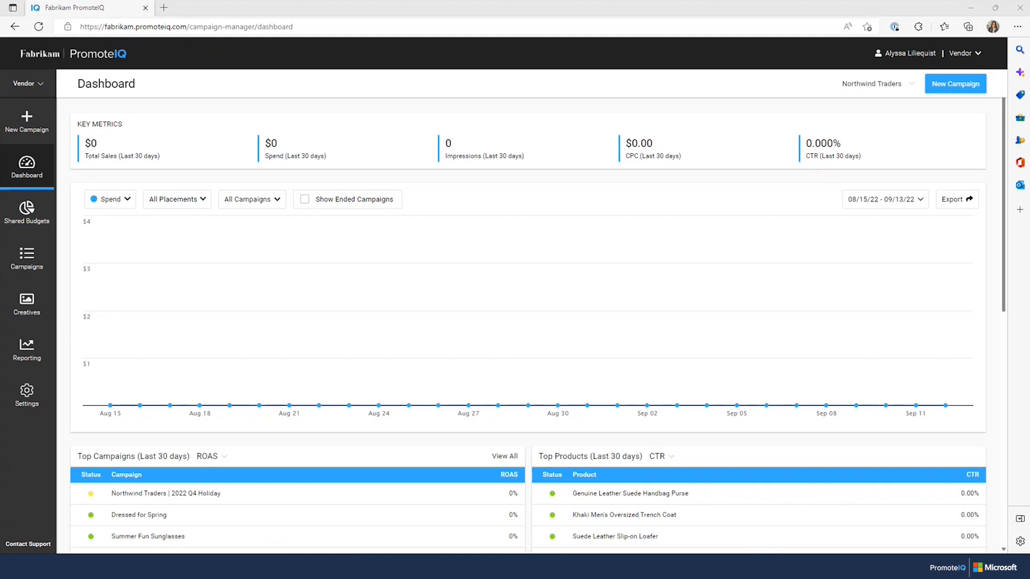
# - Review the Creatives list, including its Available Only filter, and preview the NWT_DealsOnHeels banner image
pyautogui.click(37, 318)
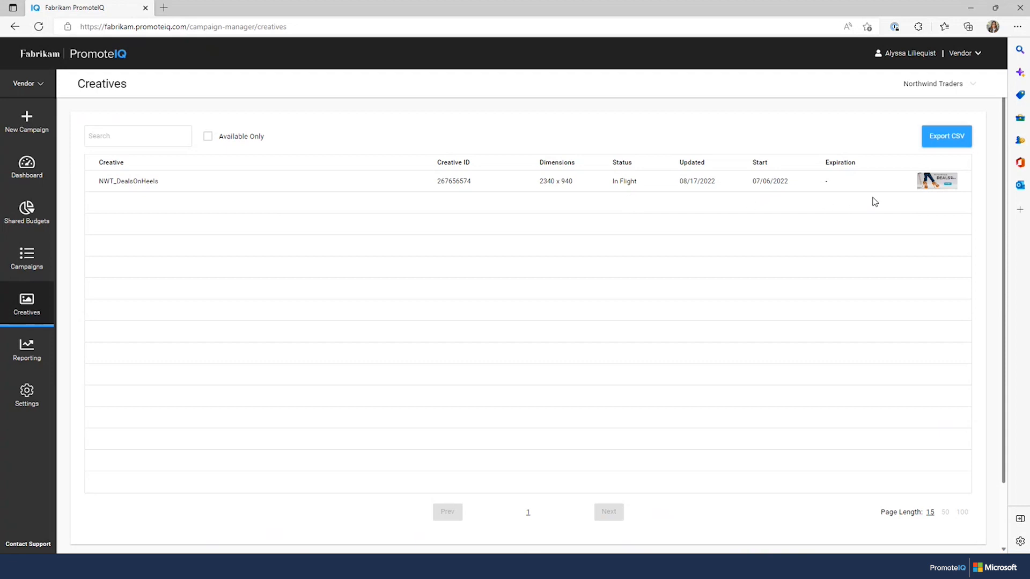
pyautogui.click(207, 137)
pyautogui.click(206, 140)
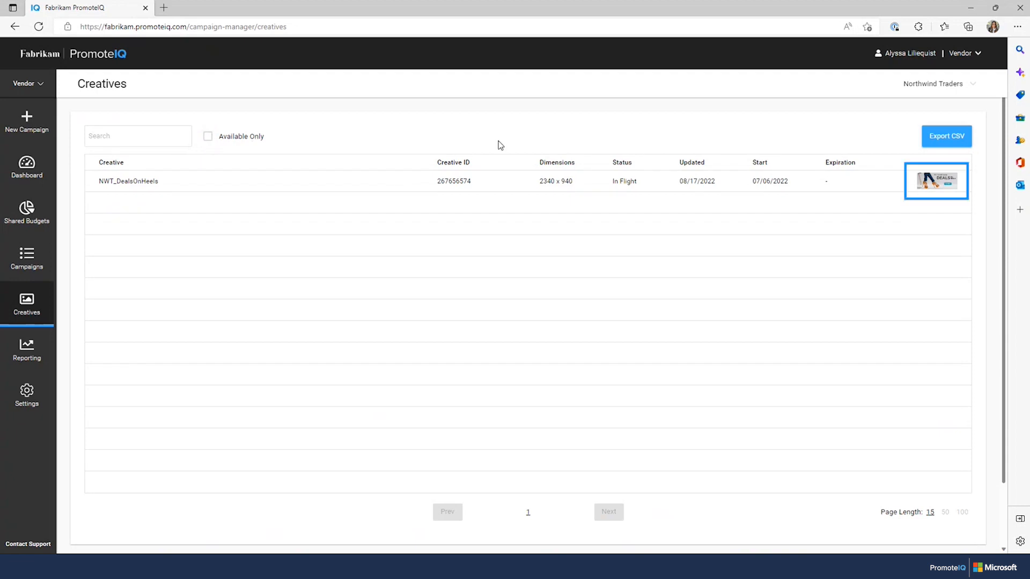
pyautogui.click(938, 187)
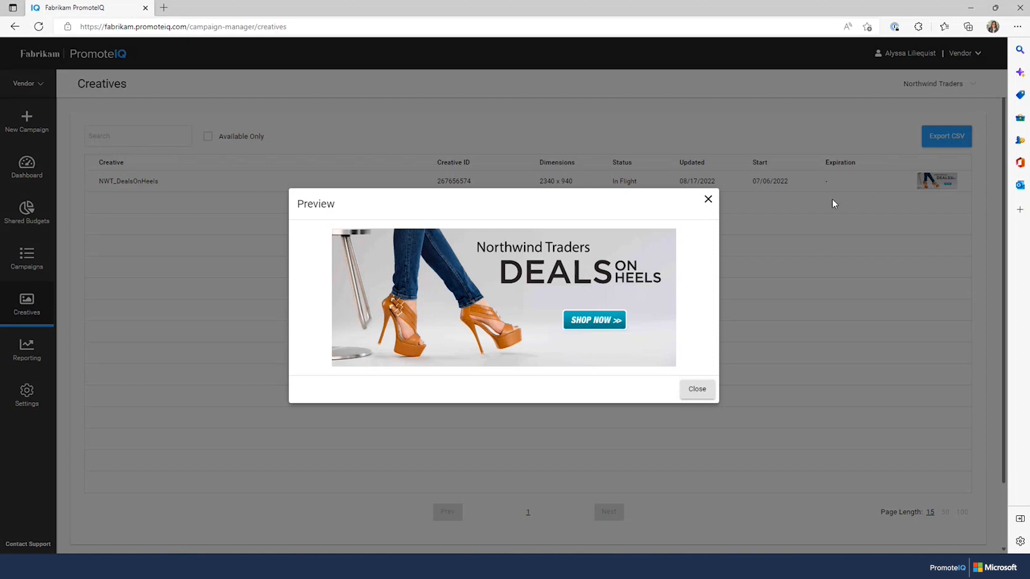
pyautogui.click(705, 202)
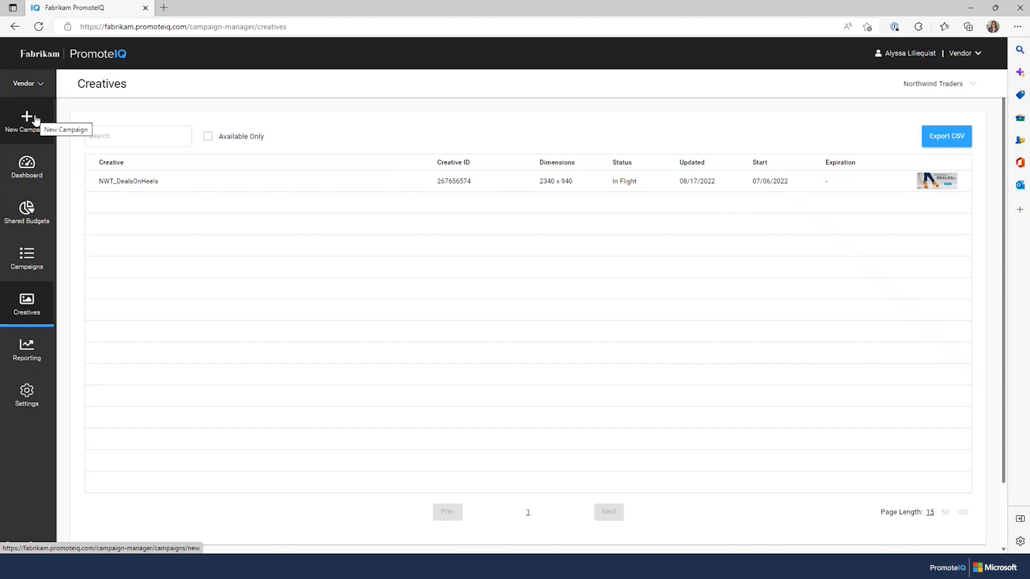
# - Create a new campaign from the dashboard for vendor Northwind Traders using Banner Placements, and continue to its configuration
pyautogui.click(37, 159)
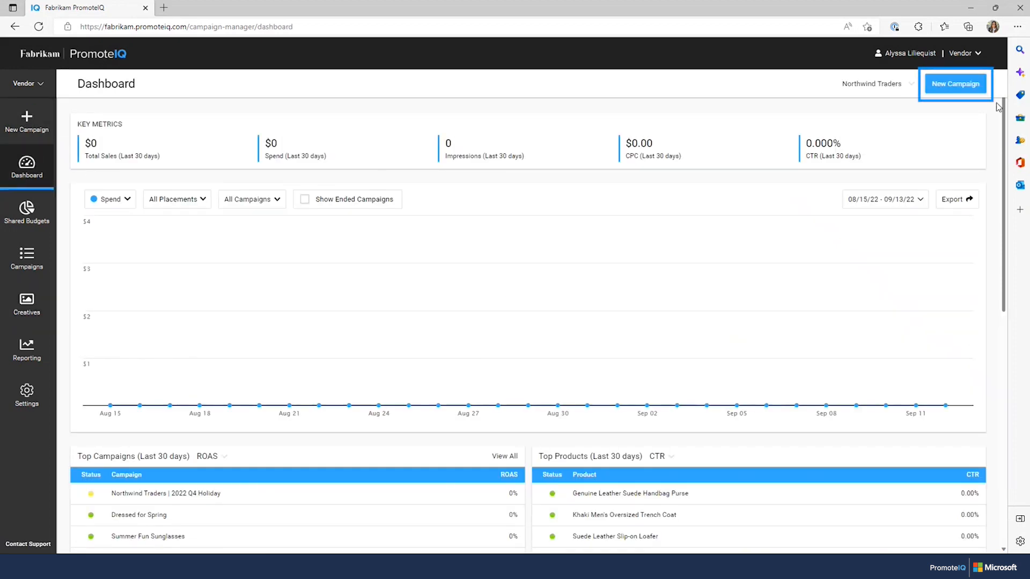
pyautogui.click(954, 84)
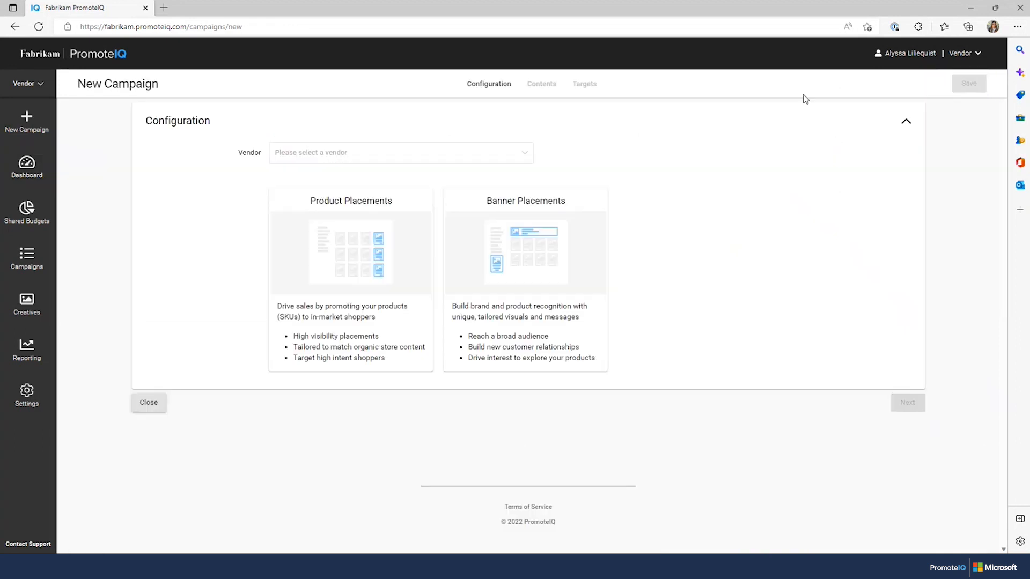
pyautogui.click(468, 153)
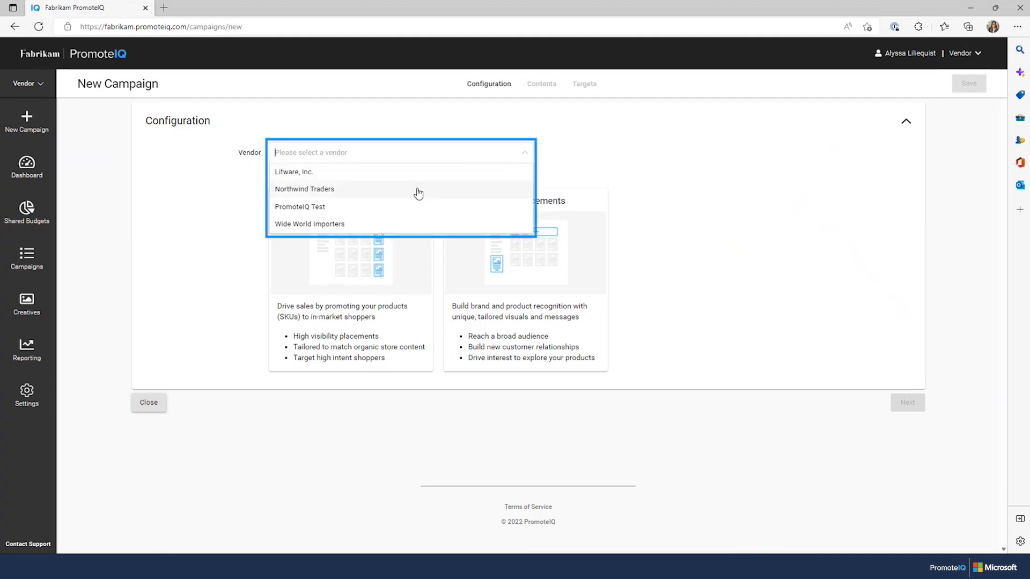
pyautogui.click(418, 190)
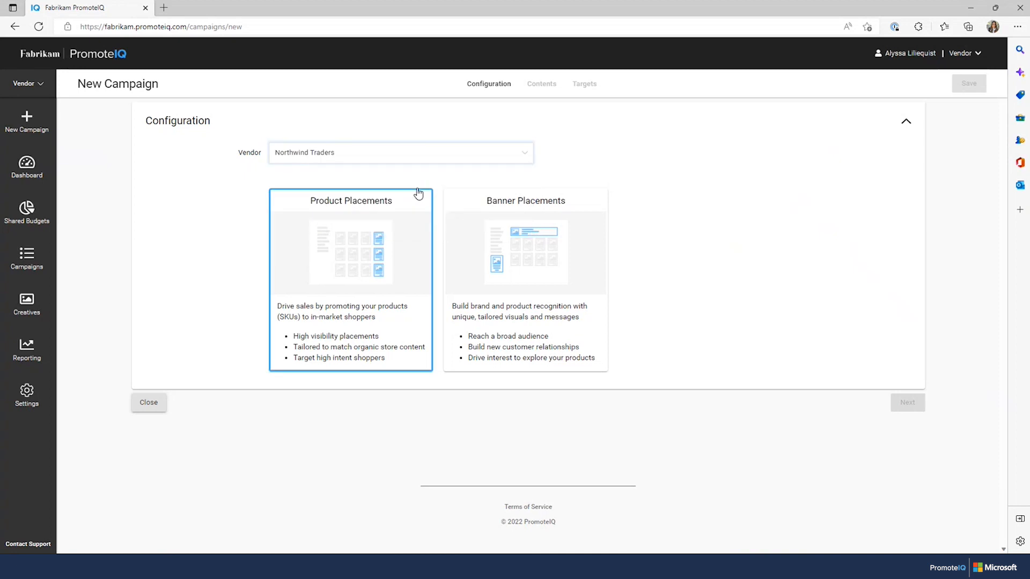
pyautogui.click(570, 246)
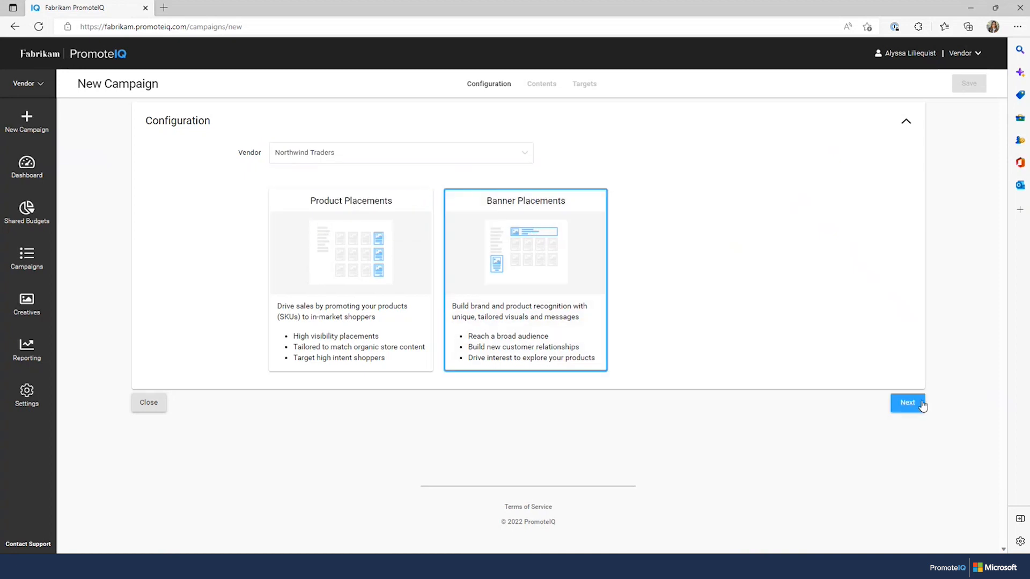
pyautogui.click(921, 404)
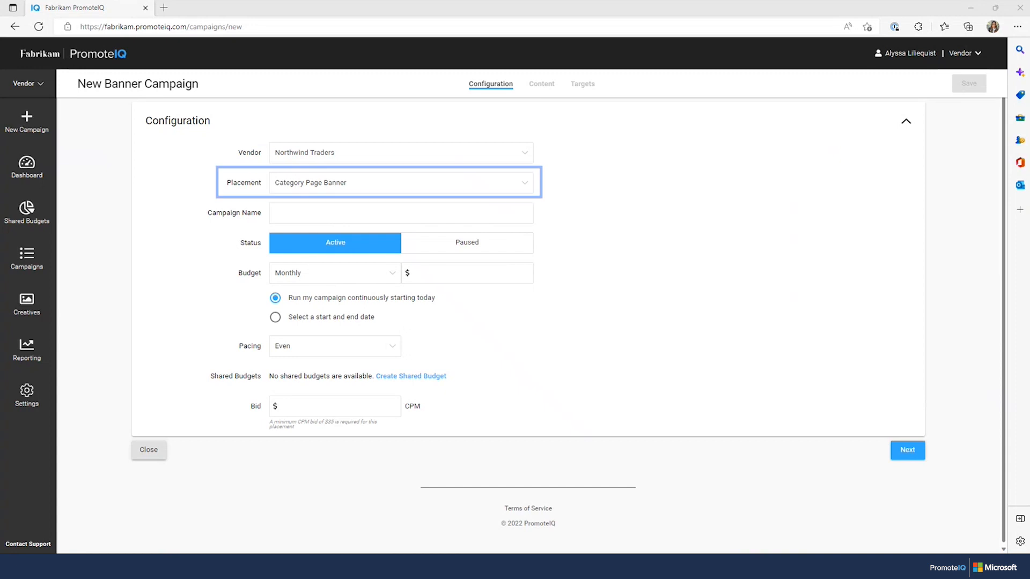
# - Choose Category Page Banner as the placement and name the campaign "Hoilday 22 women's shoes banners"
pyautogui.click(519, 185)
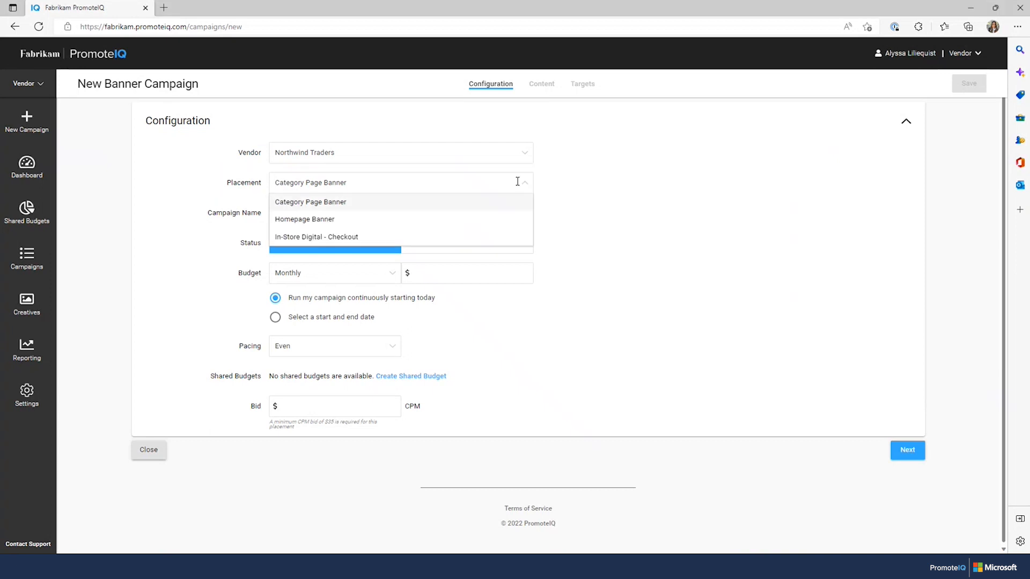
pyautogui.click(451, 203)
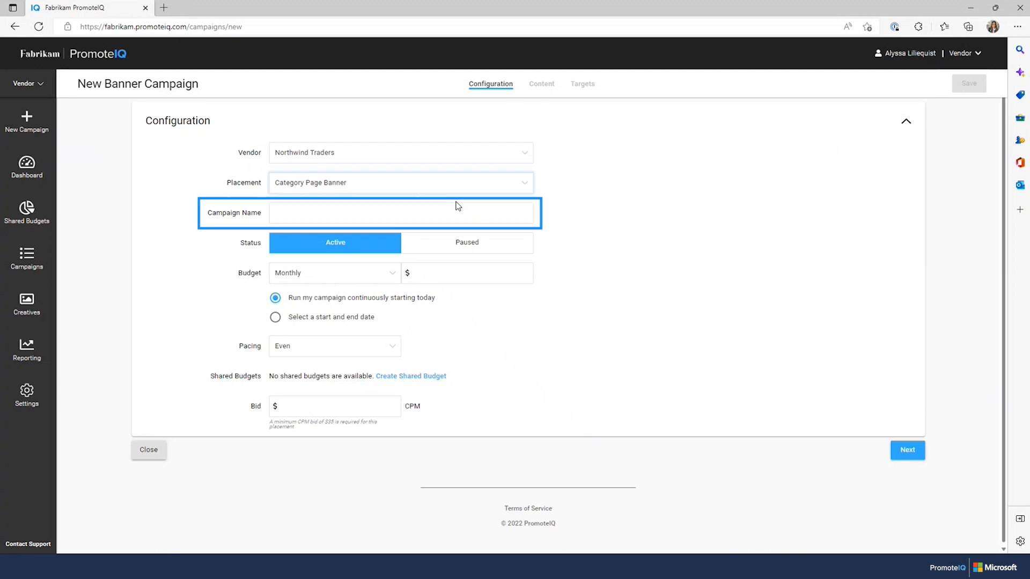
pyautogui.click(418, 215)
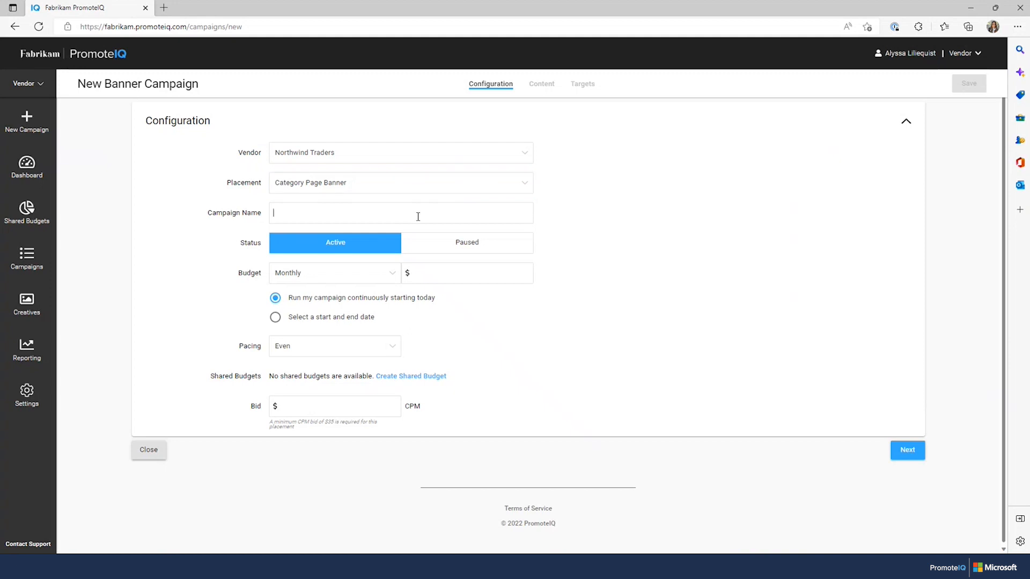
pyautogui.write("Hoilday 22 women's shoes banners")
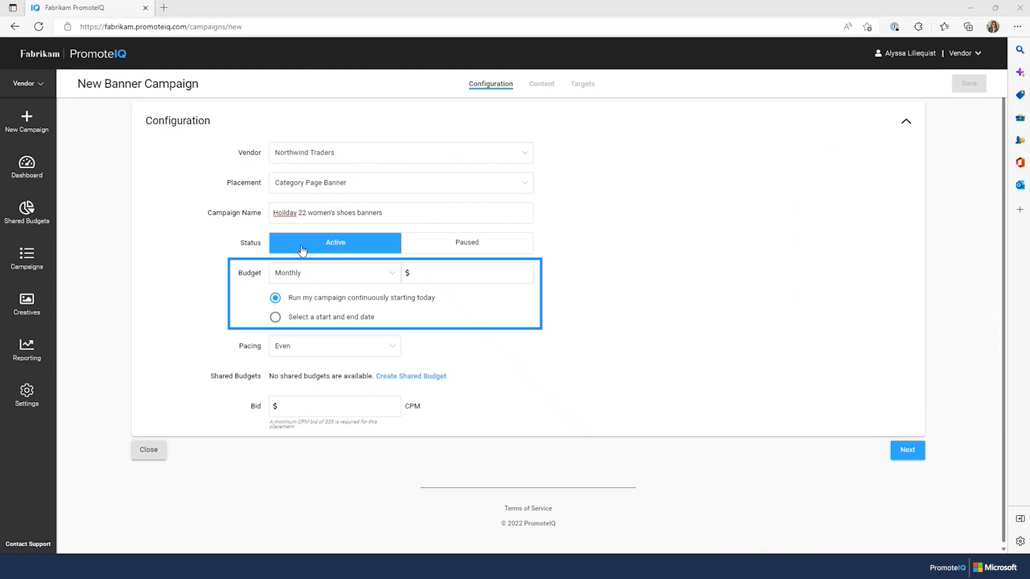
# - Schedule the campaign with a start and end date, setting the end date to 12/31/2022
pyautogui.click(319, 274)
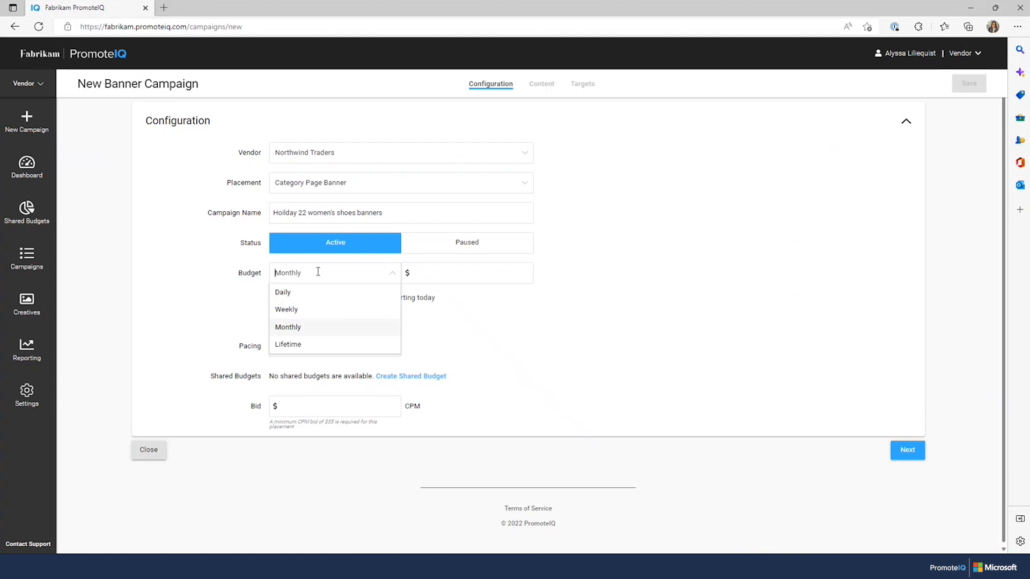
pyautogui.click(450, 314)
pyautogui.click(368, 318)
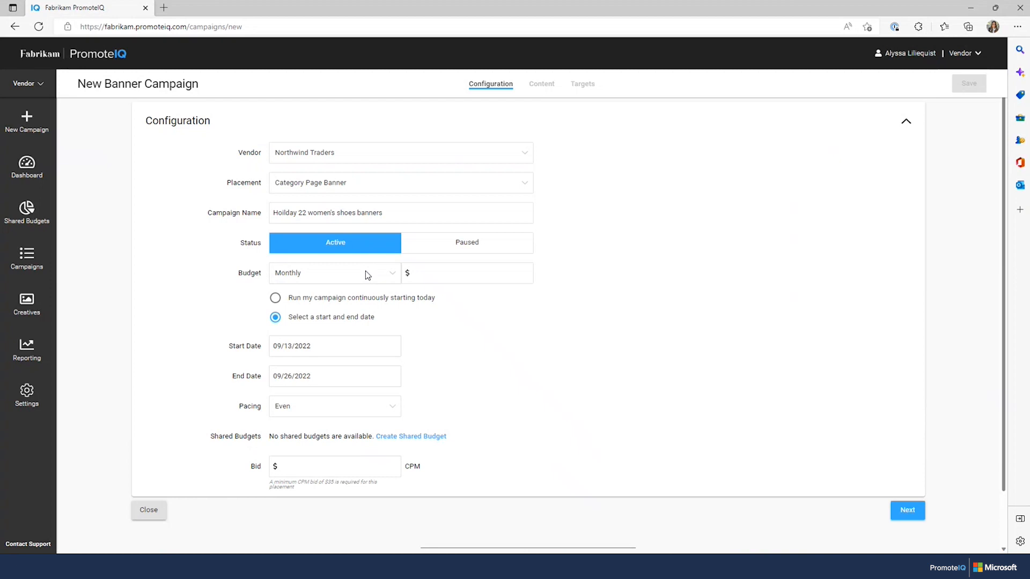
pyautogui.click(347, 370)
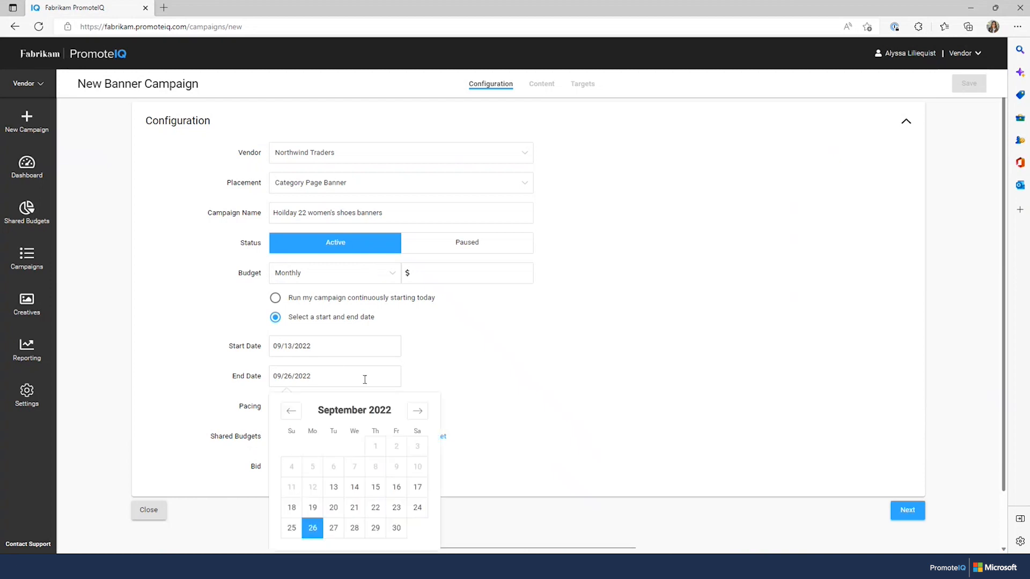
pyautogui.click(418, 411)
pyautogui.click(417, 411)
pyautogui.click(417, 410)
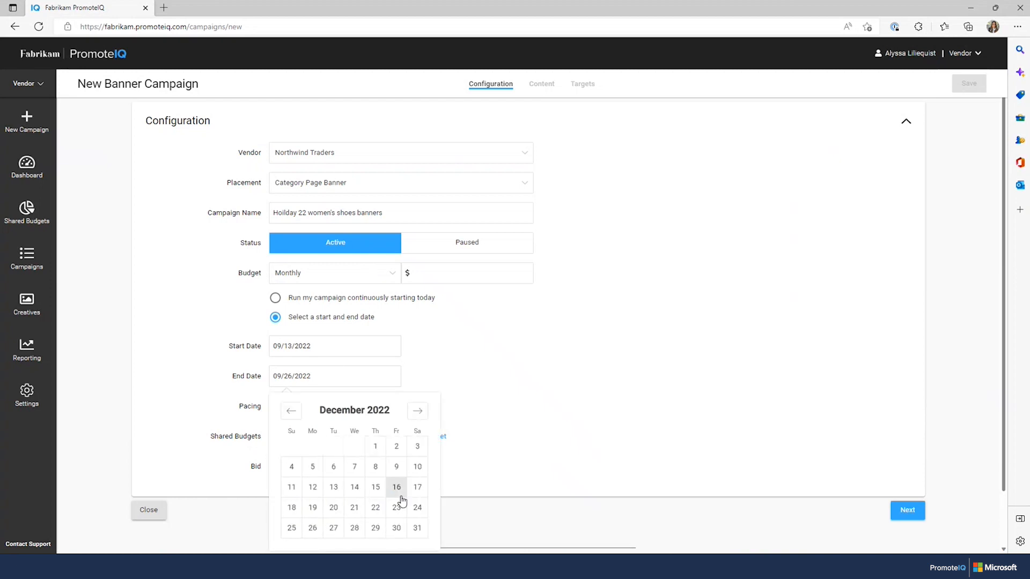
pyautogui.click(417, 527)
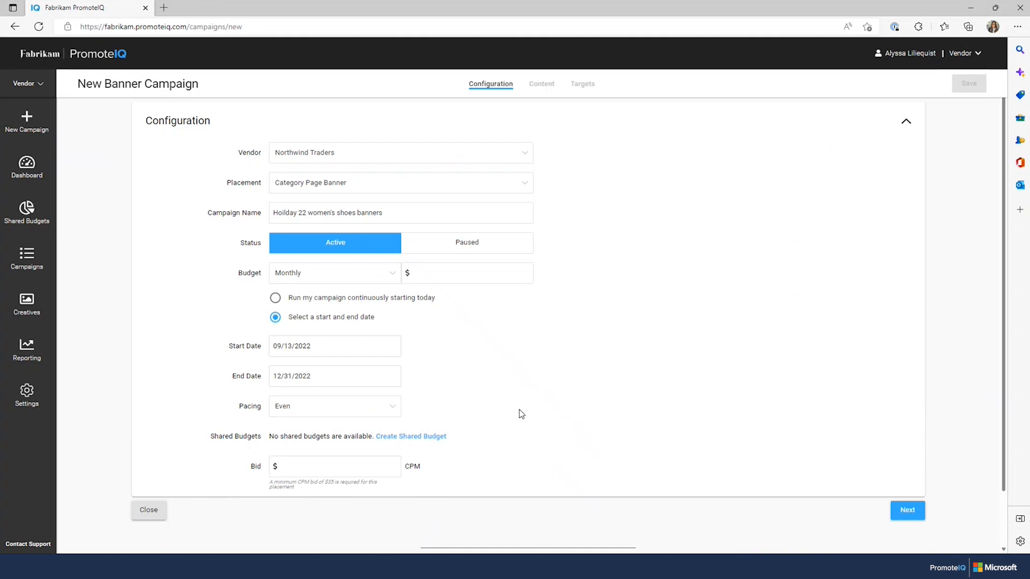
# - Set the campaign budget to Lifetime with an amount of $10,000, and check the pacing options
pyautogui.click(370, 279)
pyautogui.click(359, 342)
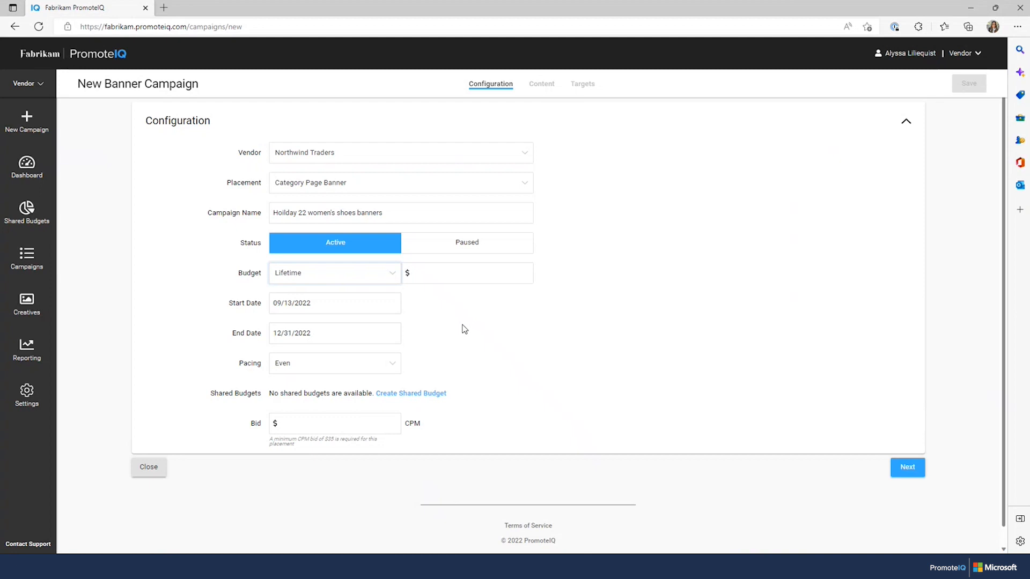
pyautogui.click(461, 277)
pyautogui.write('10,000')
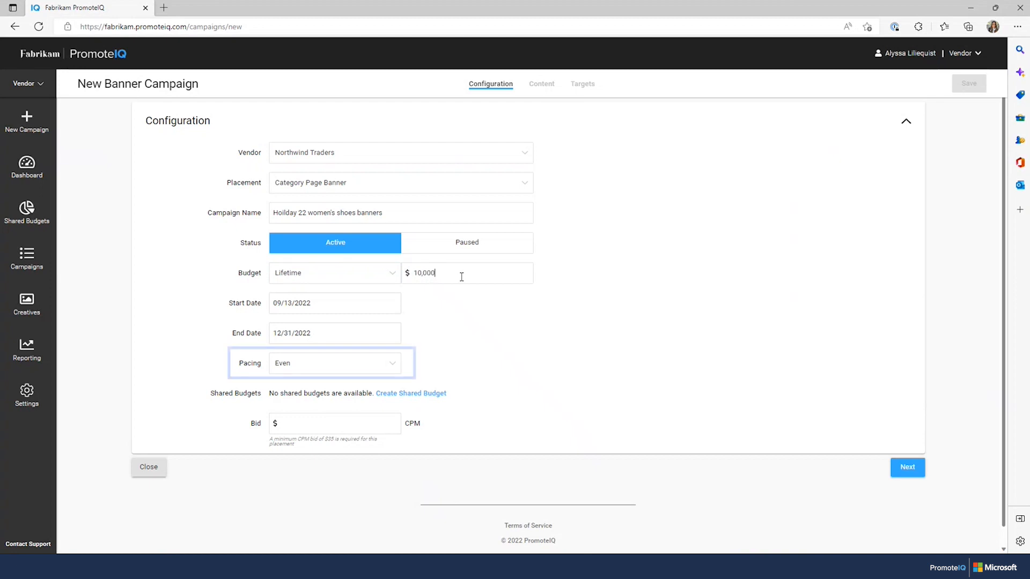
pyautogui.click(365, 366)
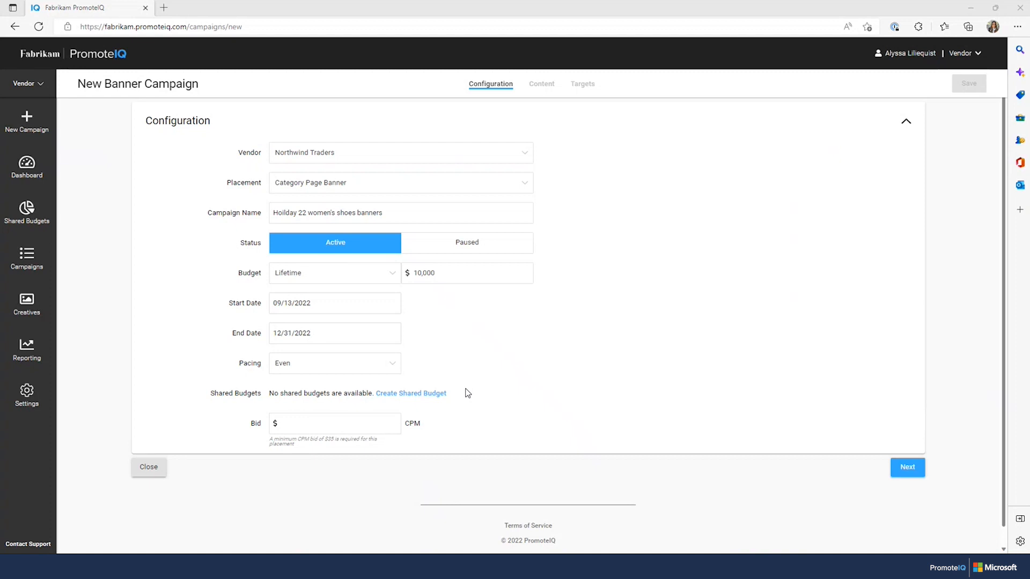
# - Examine the Shared Budgets page and the form for creating a shared budget, including its vendor and campaign sections
pyautogui.click(438, 397)
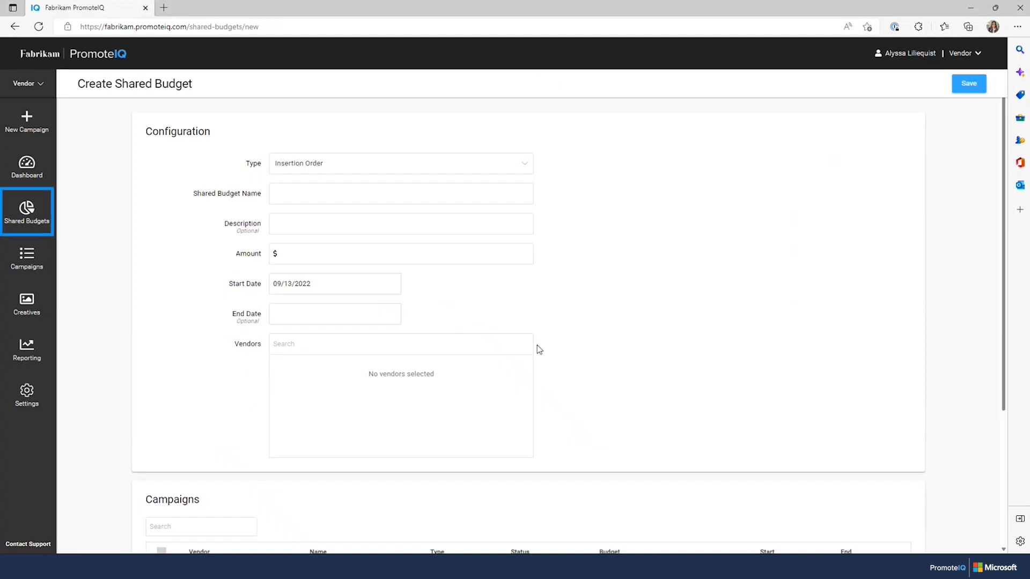
pyautogui.click(33, 226)
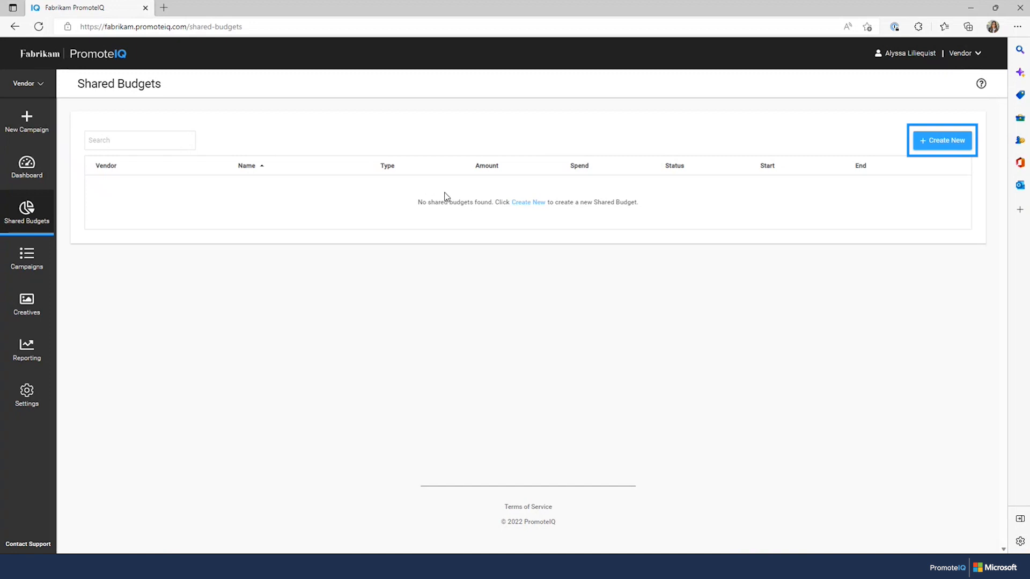
pyautogui.click(948, 142)
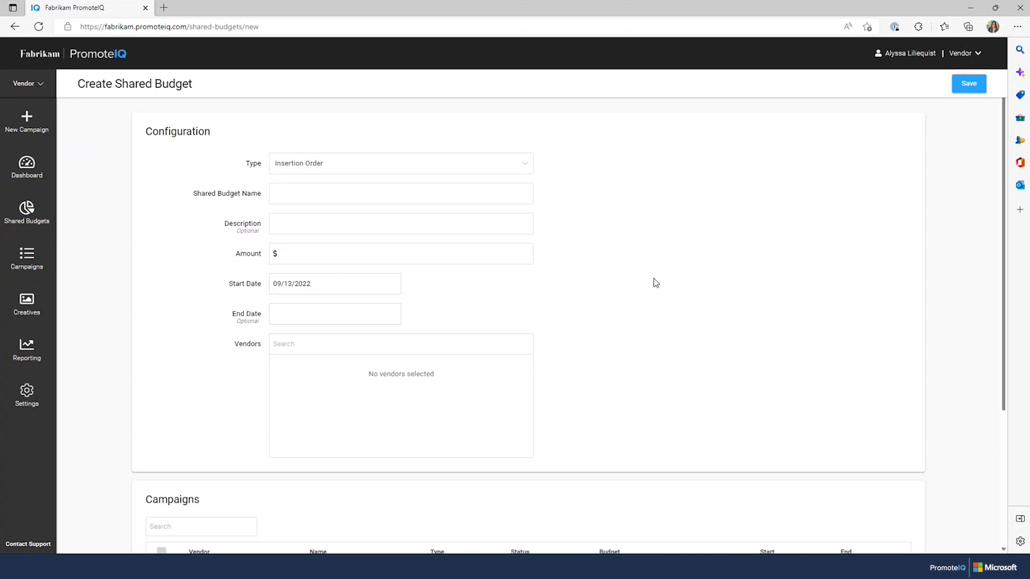
pyautogui.scroll(-2, 655, 283)
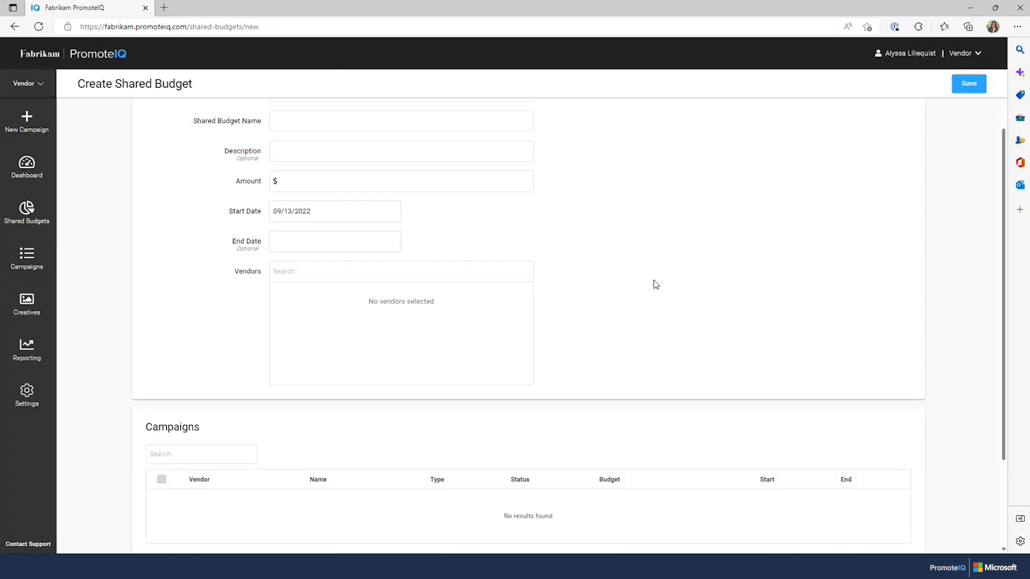
pyautogui.scroll(-2, 655, 284)
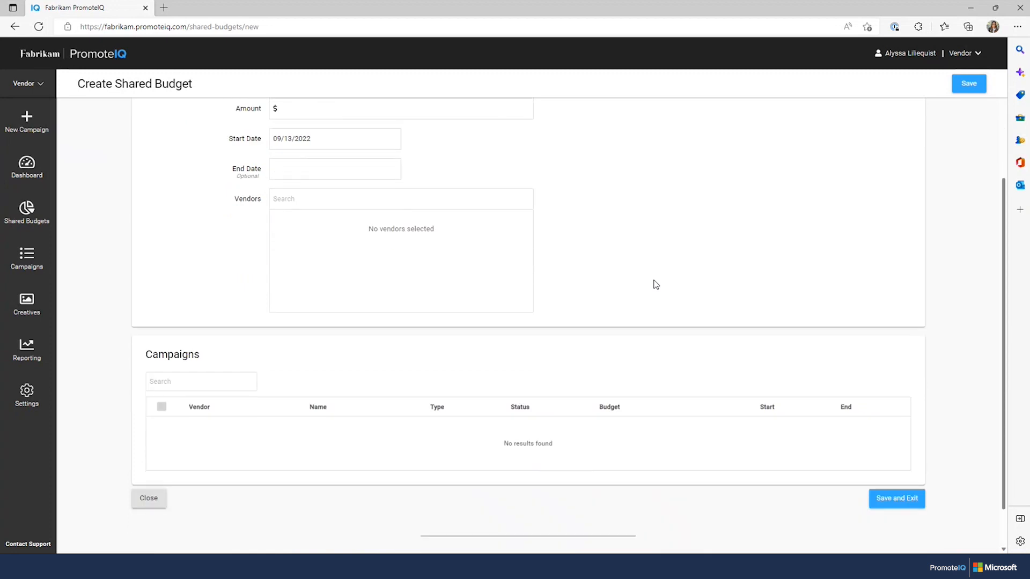
pyautogui.scroll(-1, 655, 284)
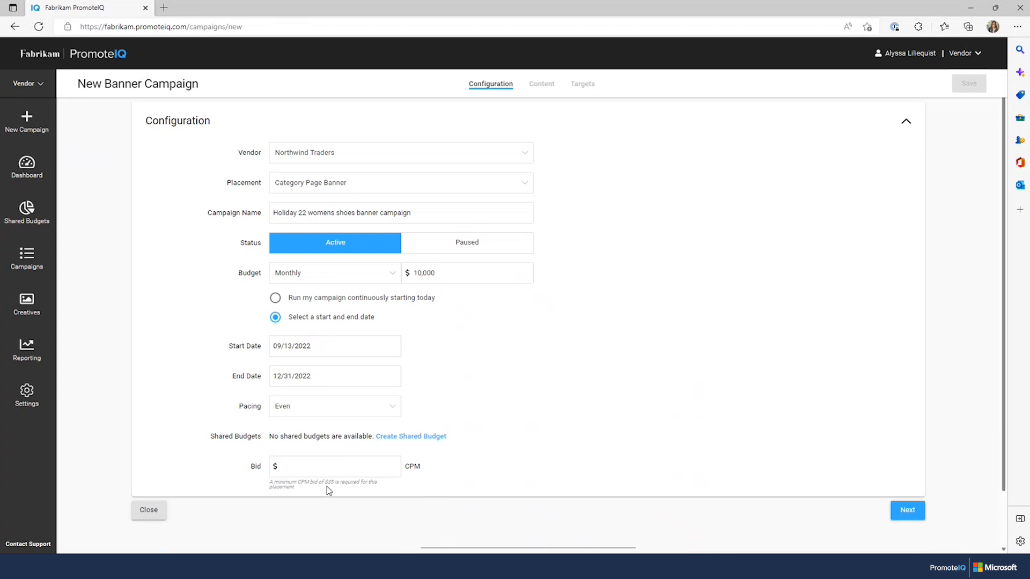
# - Set the banner campaign's bid to $40 CPM and continue to its content section
pyautogui.click(329, 465)
pyautogui.write('40')
pyautogui.click(904, 510)
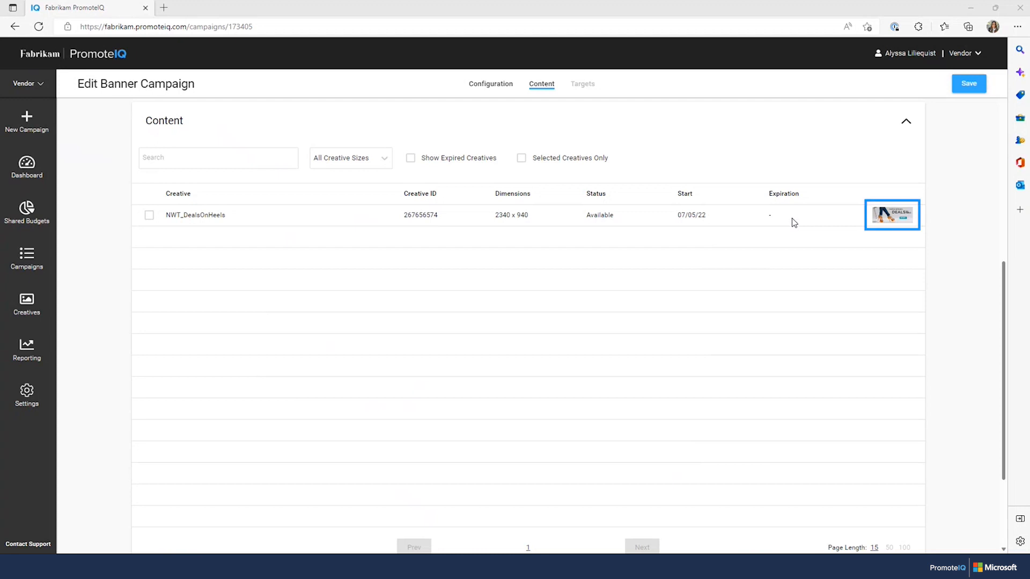
# - Preview and select the NWT_DealsOnHeels creative as the banner content, and continue to the campaign's targets
pyautogui.click(899, 219)
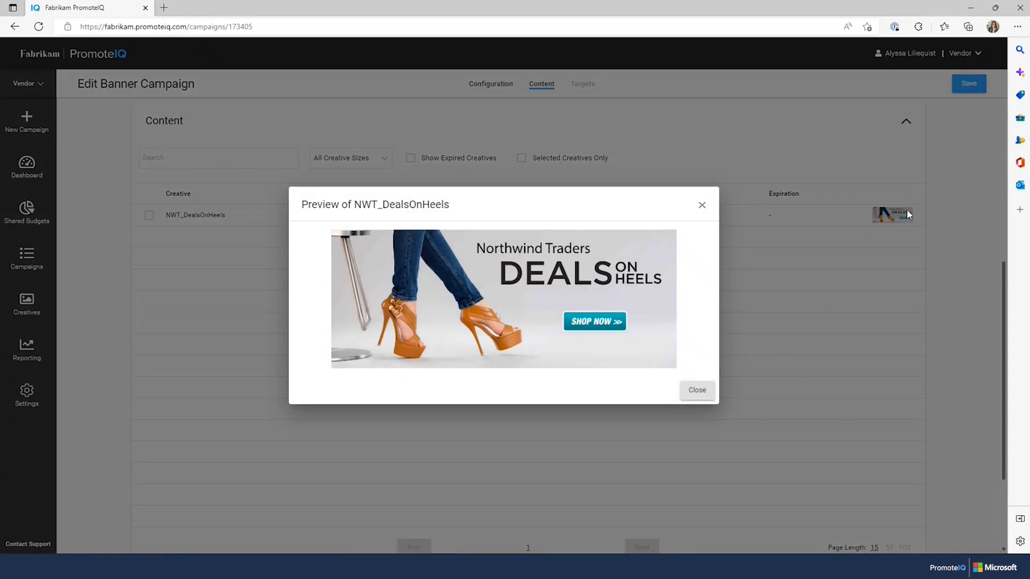
pyautogui.click(702, 207)
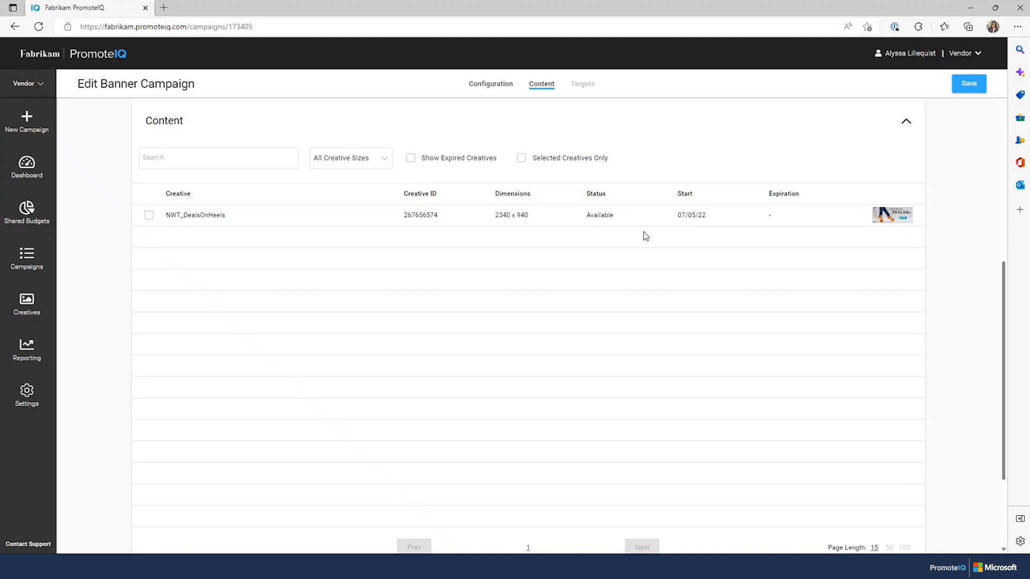
pyautogui.click(149, 215)
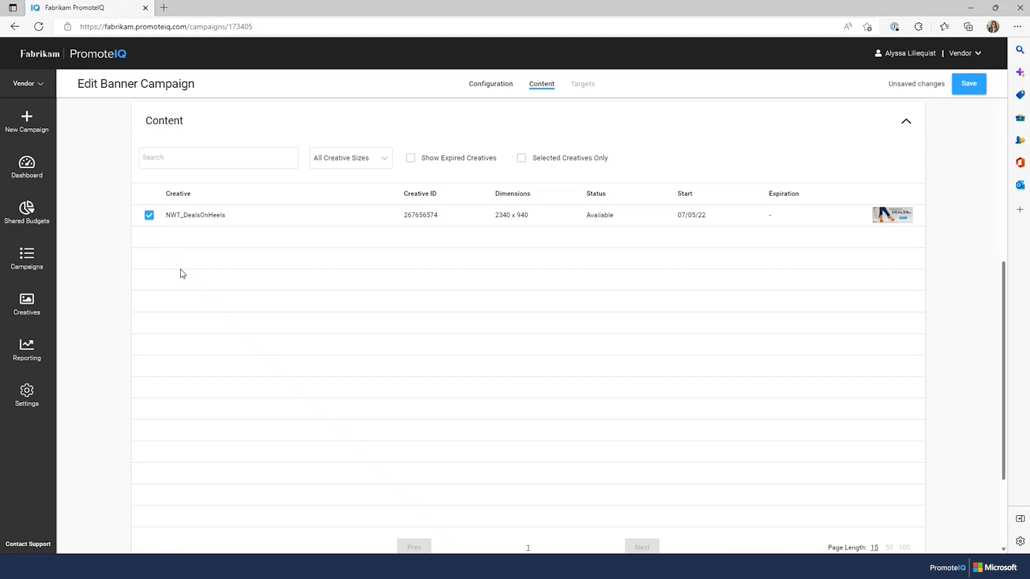
pyautogui.scroll(-3, 790, 346)
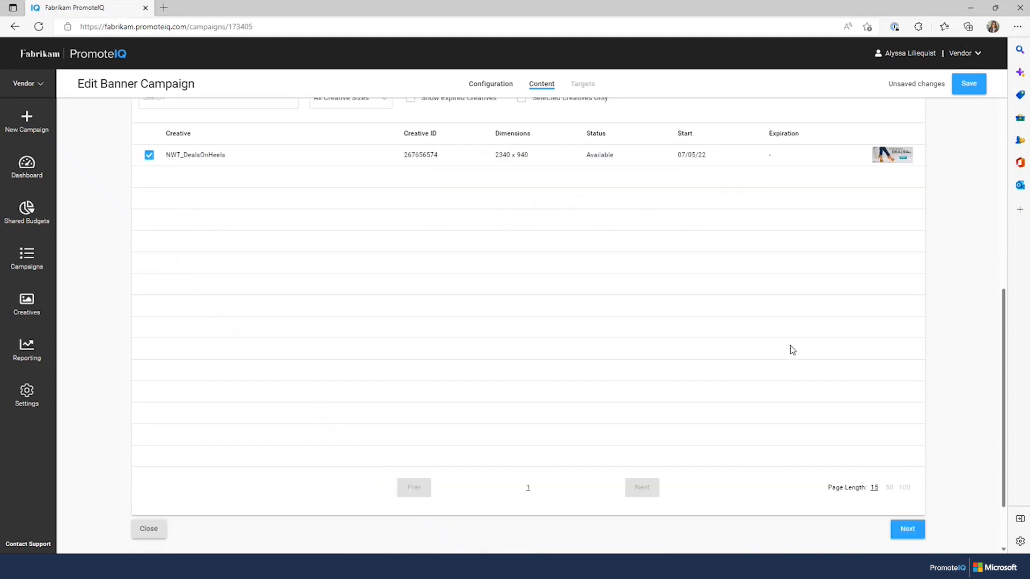
pyautogui.click(904, 454)
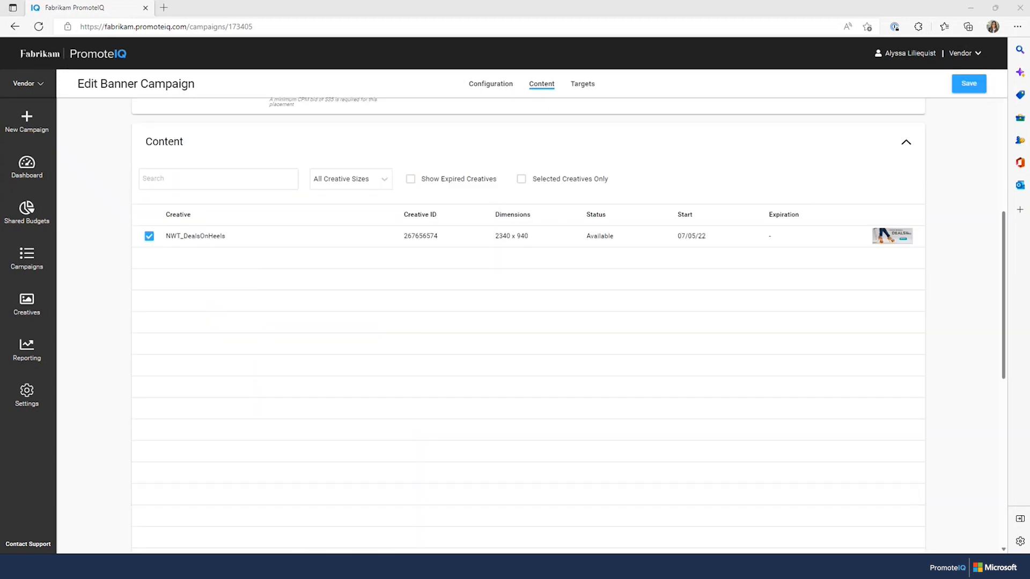
pyautogui.scroll(-8, 528, 324)
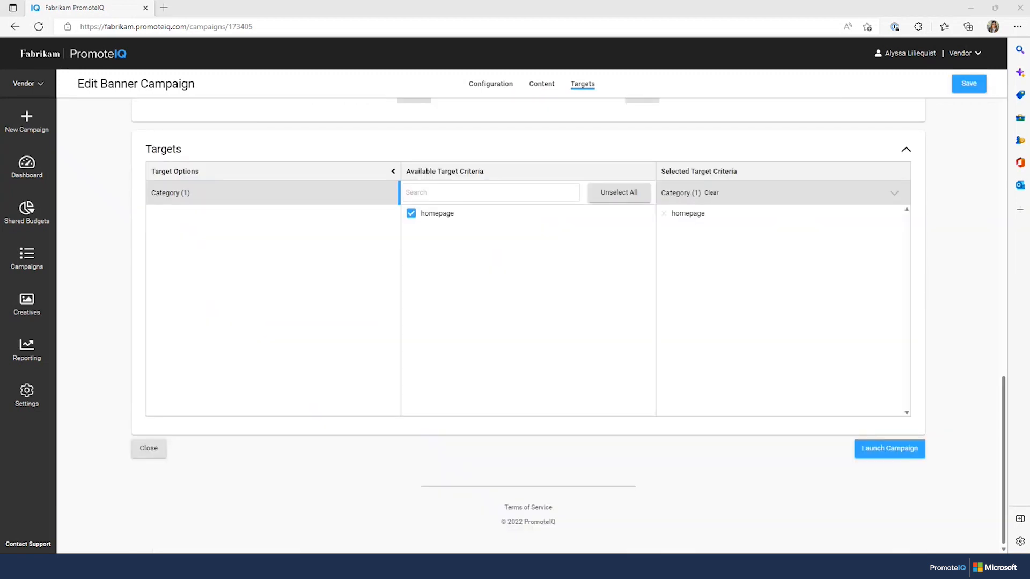